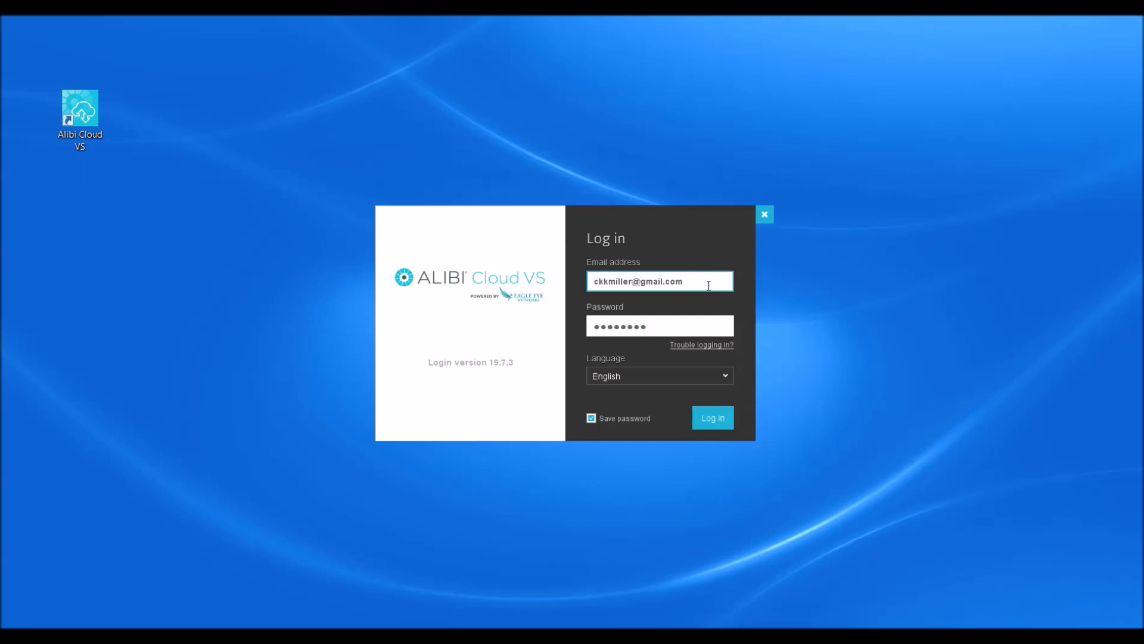
- Log in to the Alibi Cloud VS account with the filled-in e-mail address and saved password
{"action": "left_click_drag", "start_coordinate": [708, 285], "coordinate": [573, 265]}
{"action": "left_click", "coordinate": [636, 287]}
{"action": "left_click", "coordinate": [713, 417]}
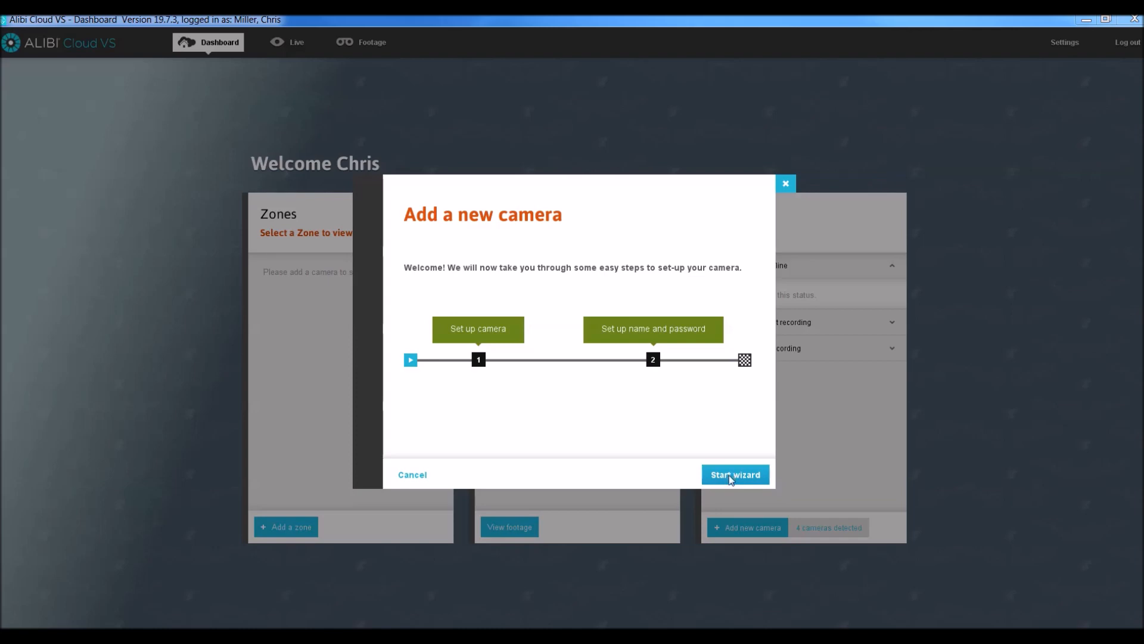
- Run the new camera wizard and auto-connect the EEN EN-CDUB-008 camera, continuing to its camera settings
{"action": "left_click", "coordinate": [728, 475]}
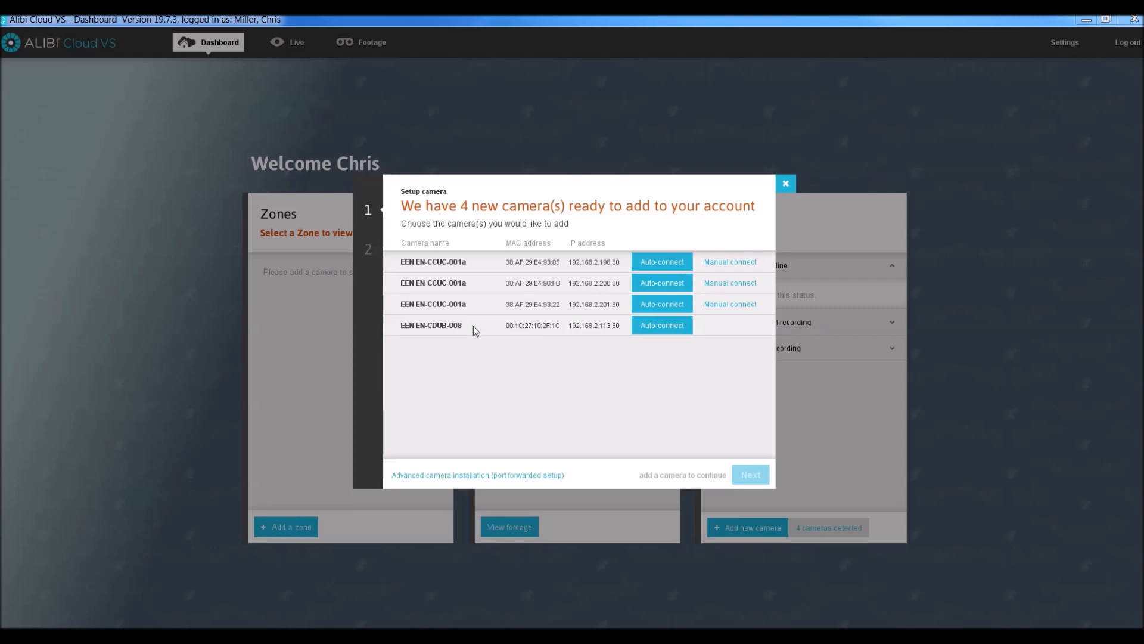
{"action": "left_click", "coordinate": [674, 328]}
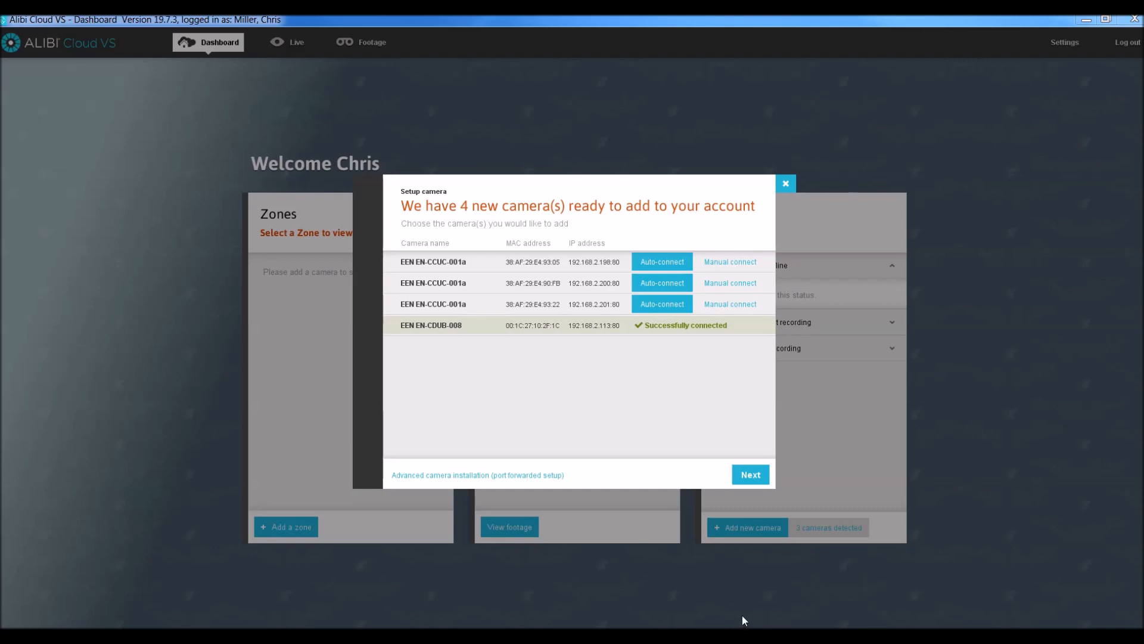
{"action": "left_click", "coordinate": [746, 470]}
- Name the added camera "CM - Bullet PoE Office" and finish the wizard by going live
{"action": "left_click", "coordinate": [641, 291]}
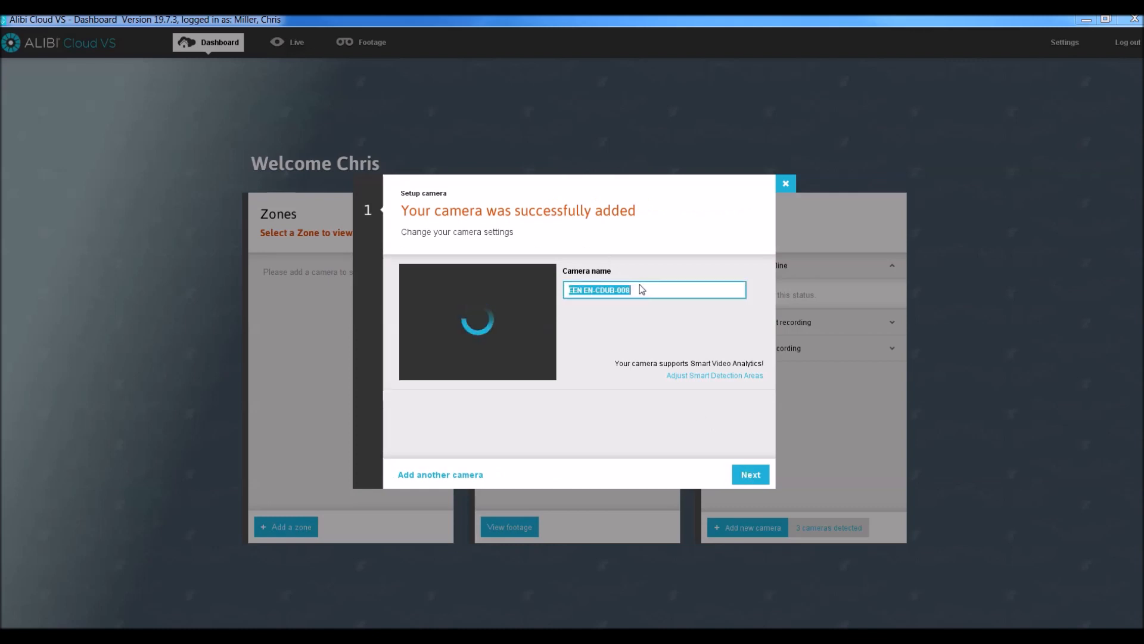
{"action": "type", "text": "CM - Bullet P"}
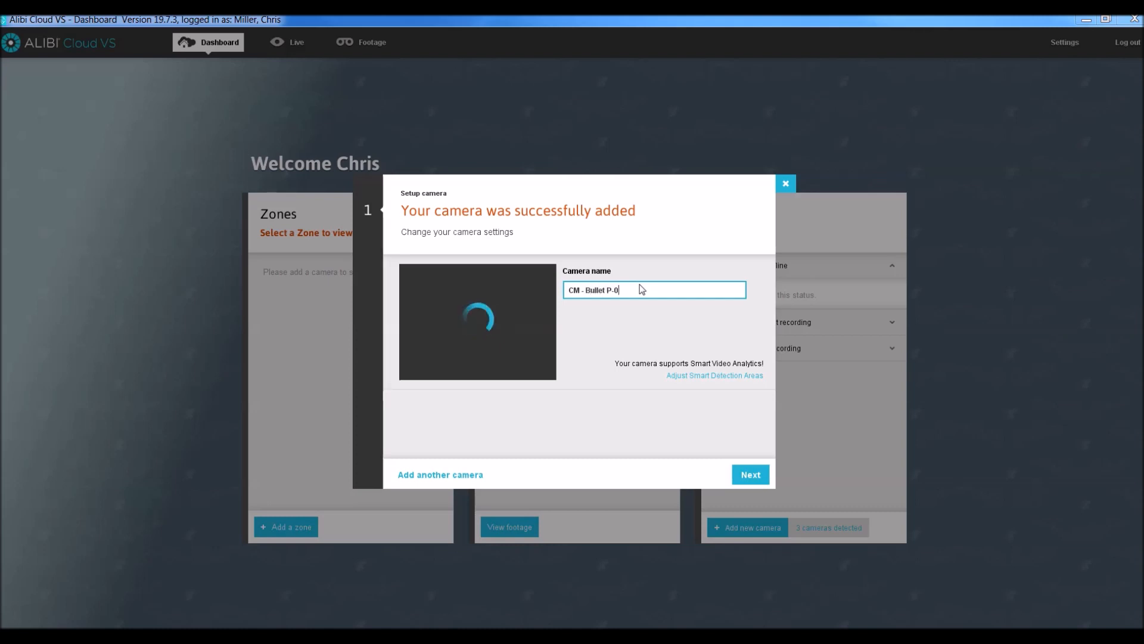
{"action": "type", "text": "oE Office"}
{"action": "left_click", "coordinate": [751, 475]}
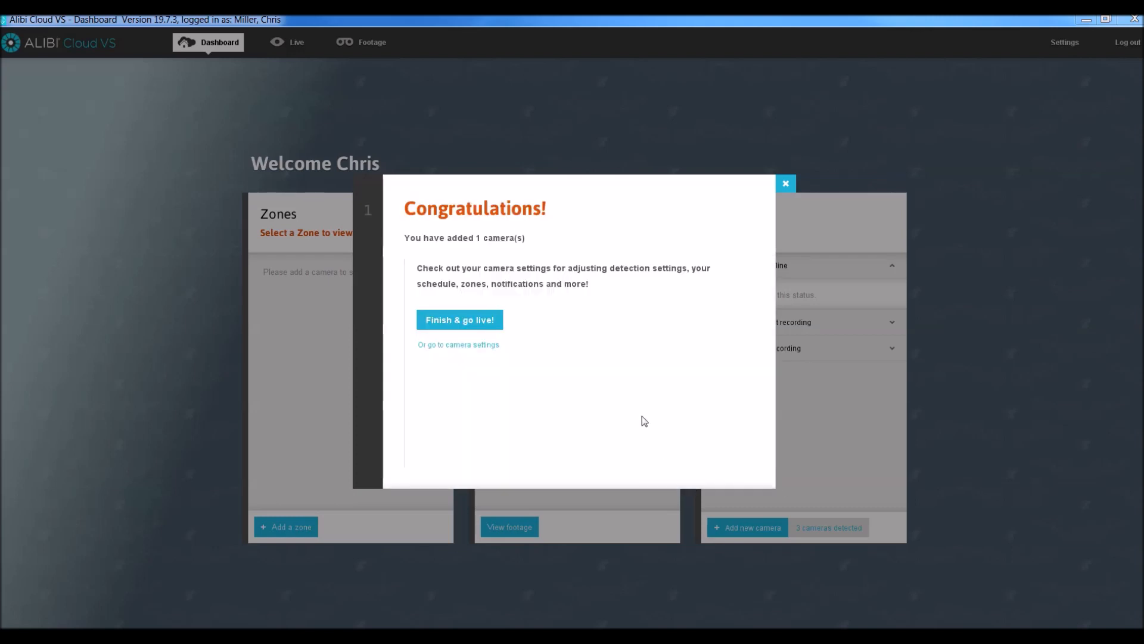
{"action": "left_click", "coordinate": [467, 322]}
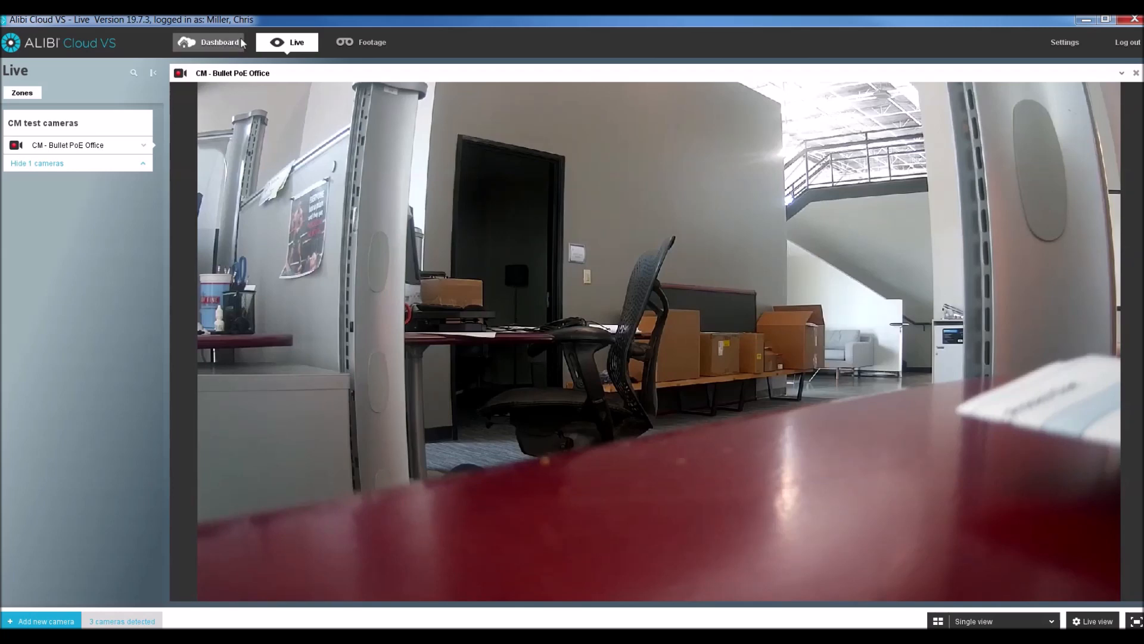
- Look at the preview and camera info settings of CM - Bullet PoE Office, and return to the dashboard
{"action": "left_click", "coordinate": [143, 147]}
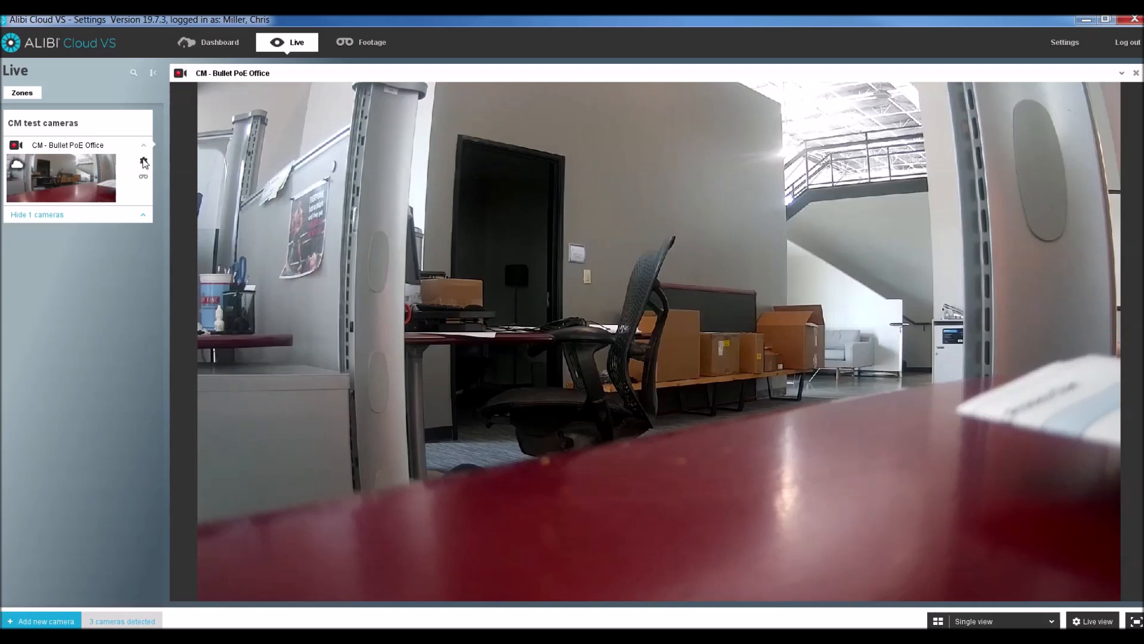
{"action": "left_click", "coordinate": [143, 160]}
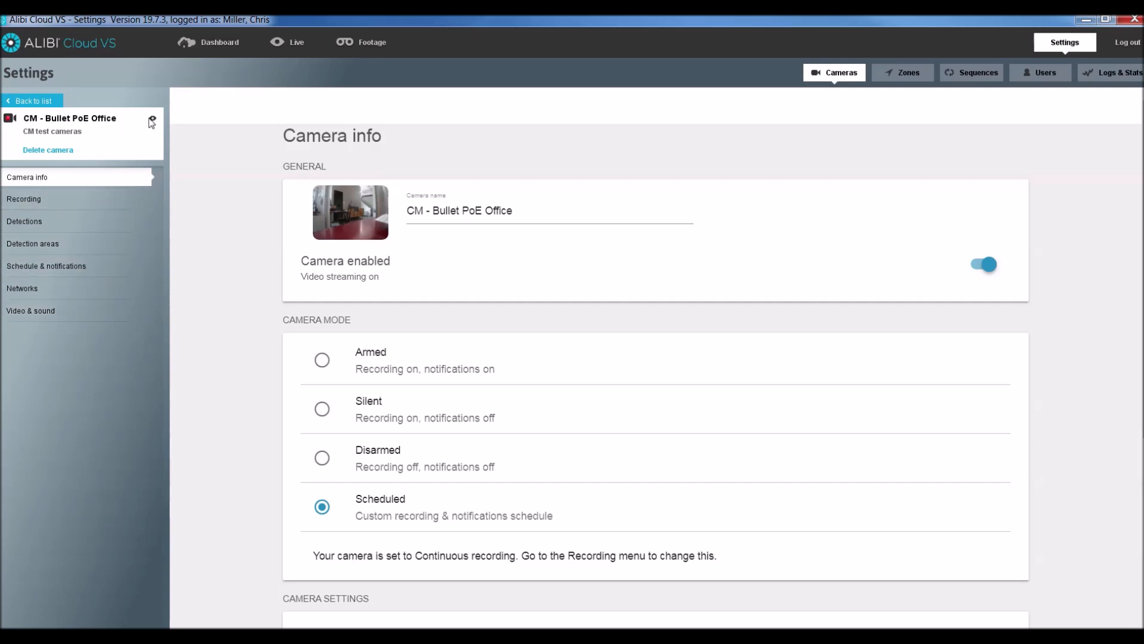
{"action": "left_click", "coordinate": [42, 99]}
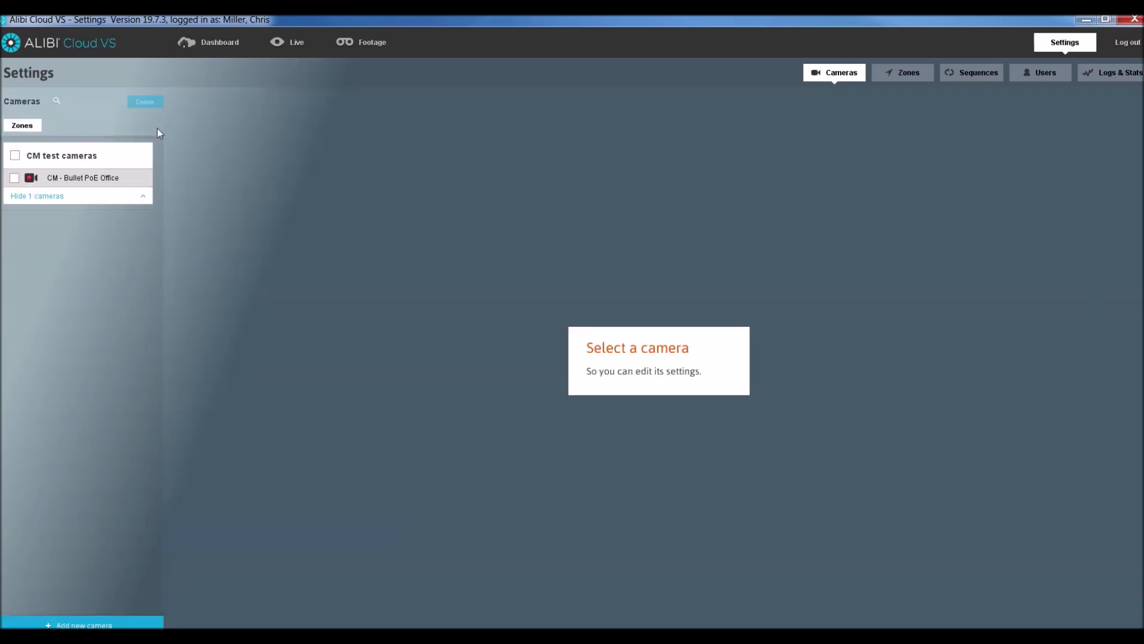
{"action": "left_click", "coordinate": [223, 38]}
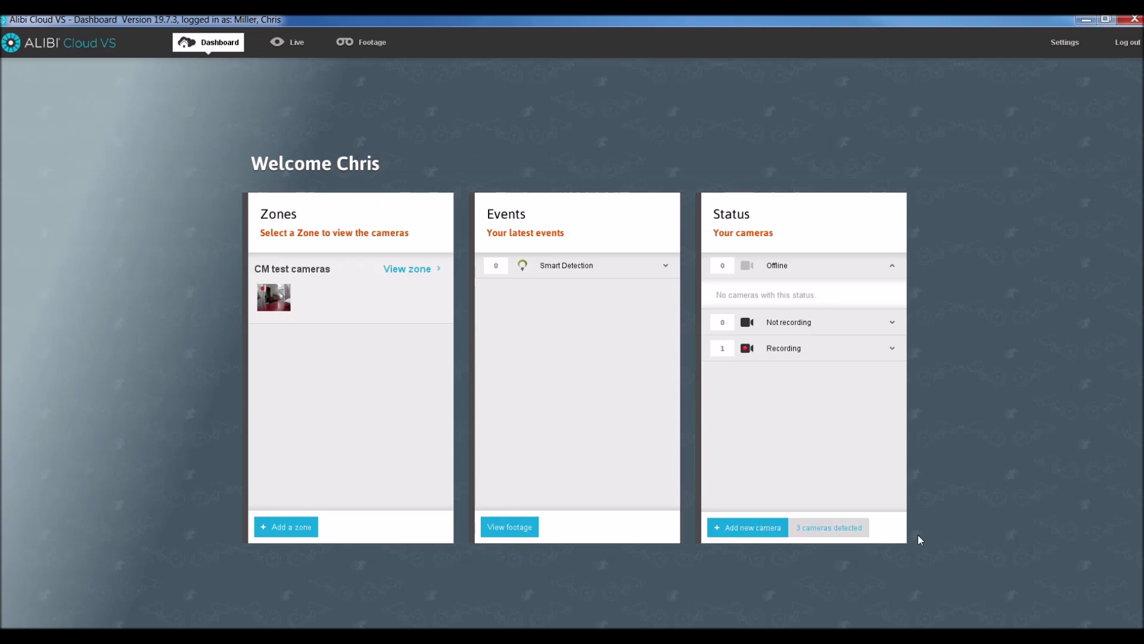
- Start adding a new camera and auto-connect the EEN EN-CCUC-001a at 192.168.2.201, continuing to its camera settings
{"action": "left_click", "coordinate": [754, 528]}
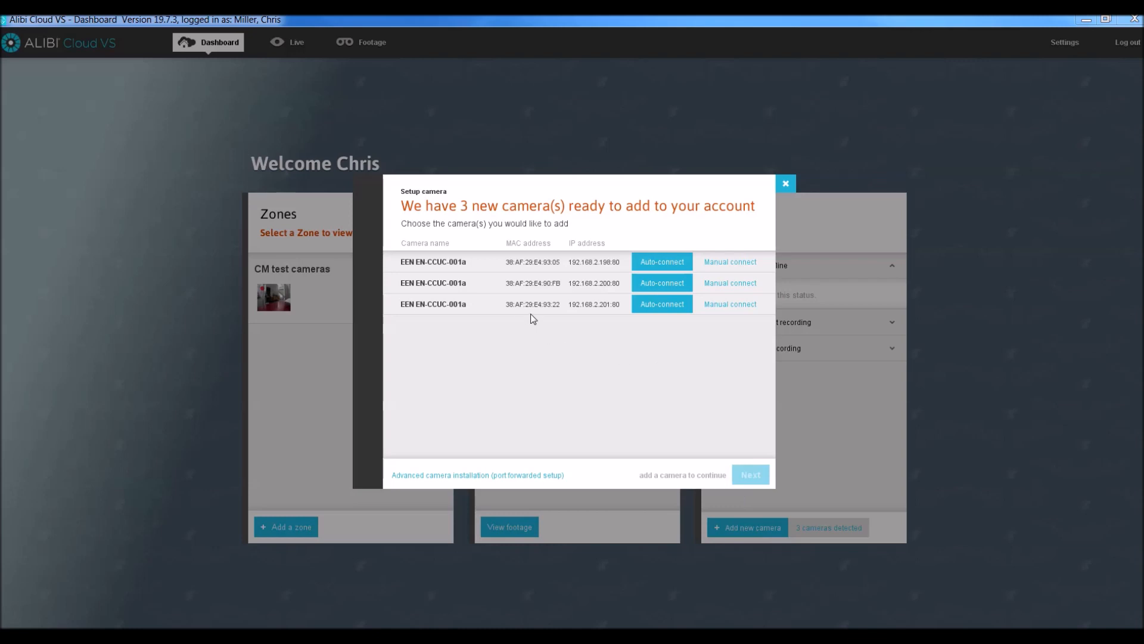
{"action": "left_click", "coordinate": [666, 304]}
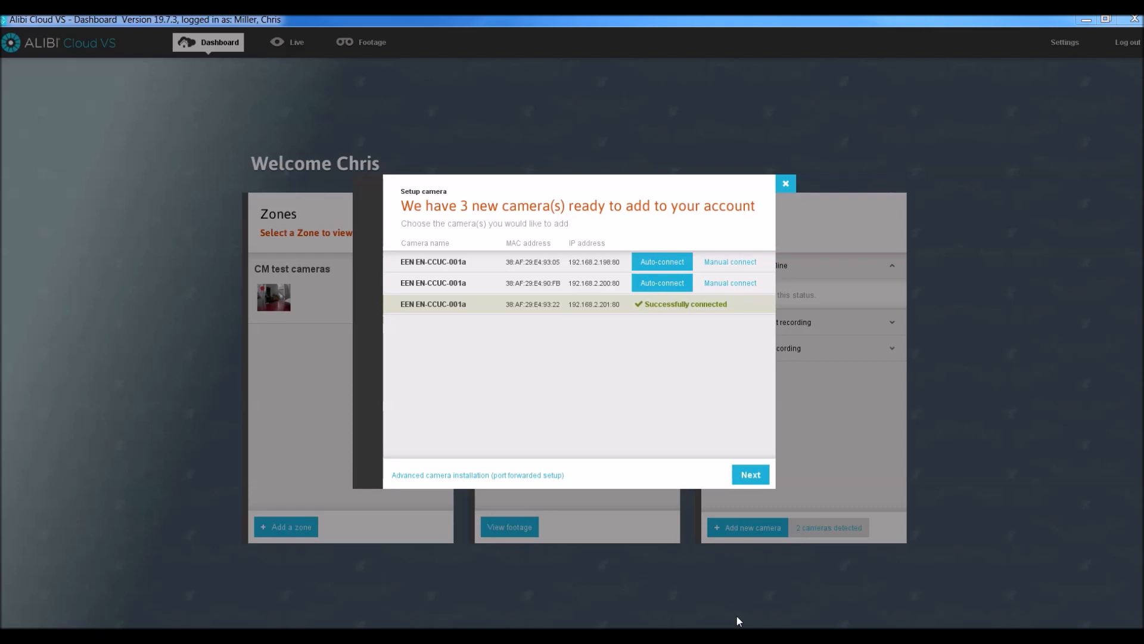
{"action": "left_click", "coordinate": [745, 474]}
{"action": "left_click", "coordinate": [749, 472]}
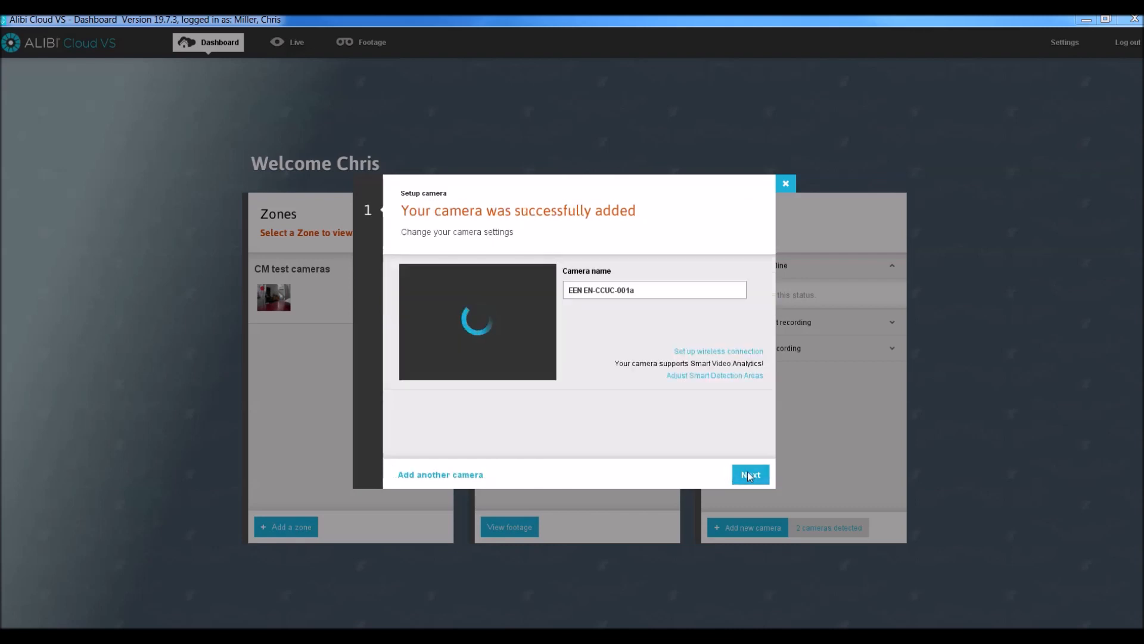
- Name the added camera "CM - WiFi Cam1 - Office" and finish the wizard by going live
{"action": "triple_click", "coordinate": [645, 290]}
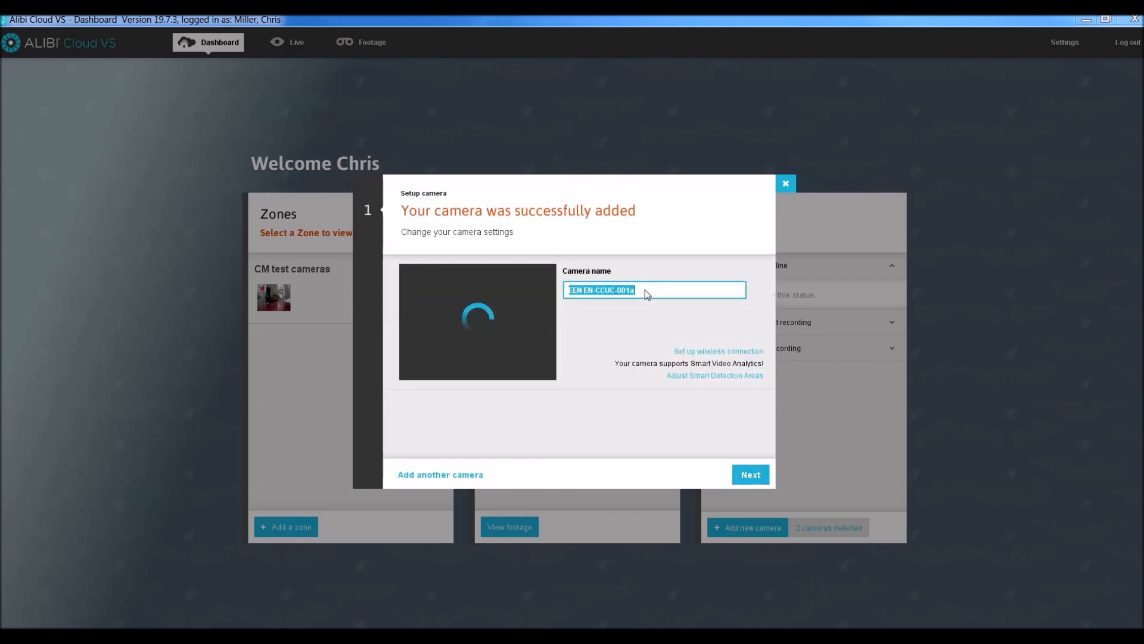
{"action": "type", "text": "CM - "}
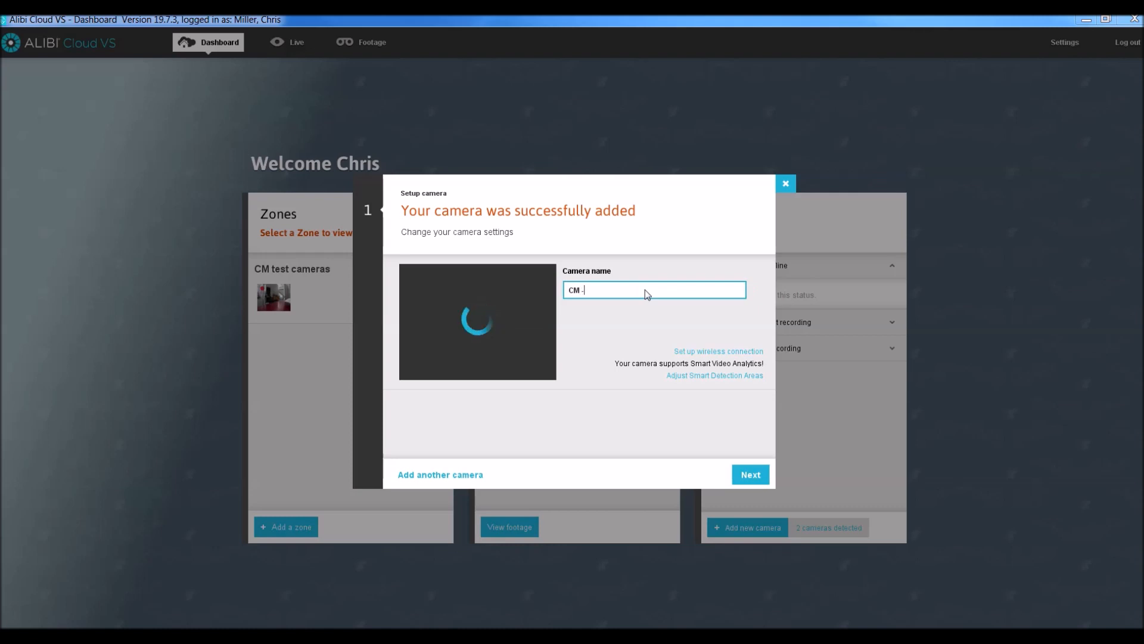
{"action": "type", "text": "WiFi Cam1 - Office"}
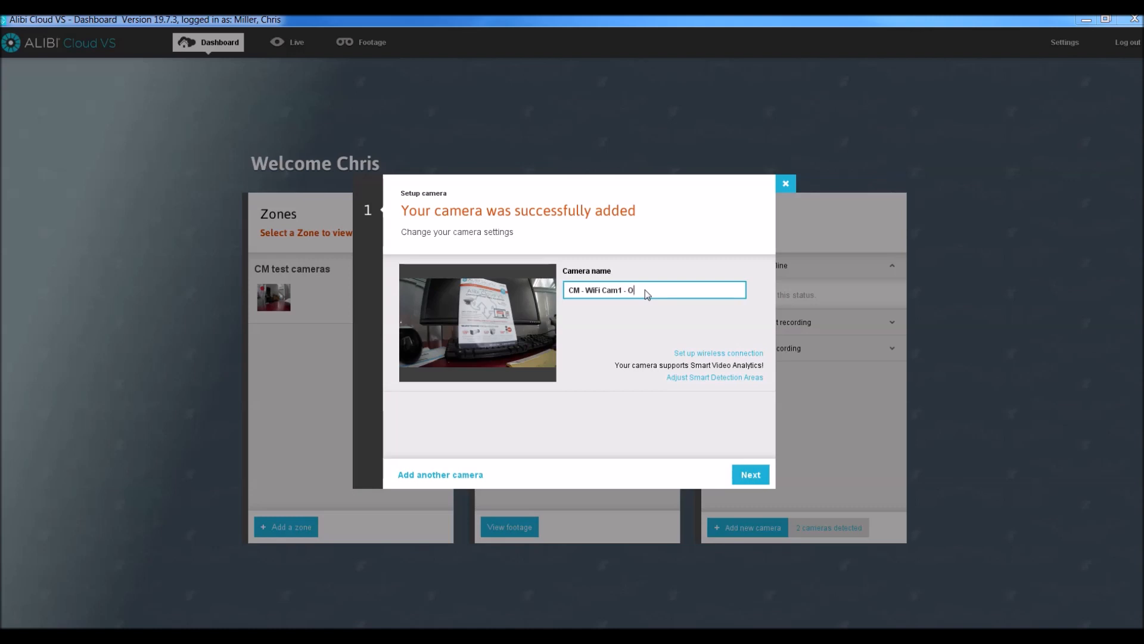
{"action": "left_click", "coordinate": [750, 476]}
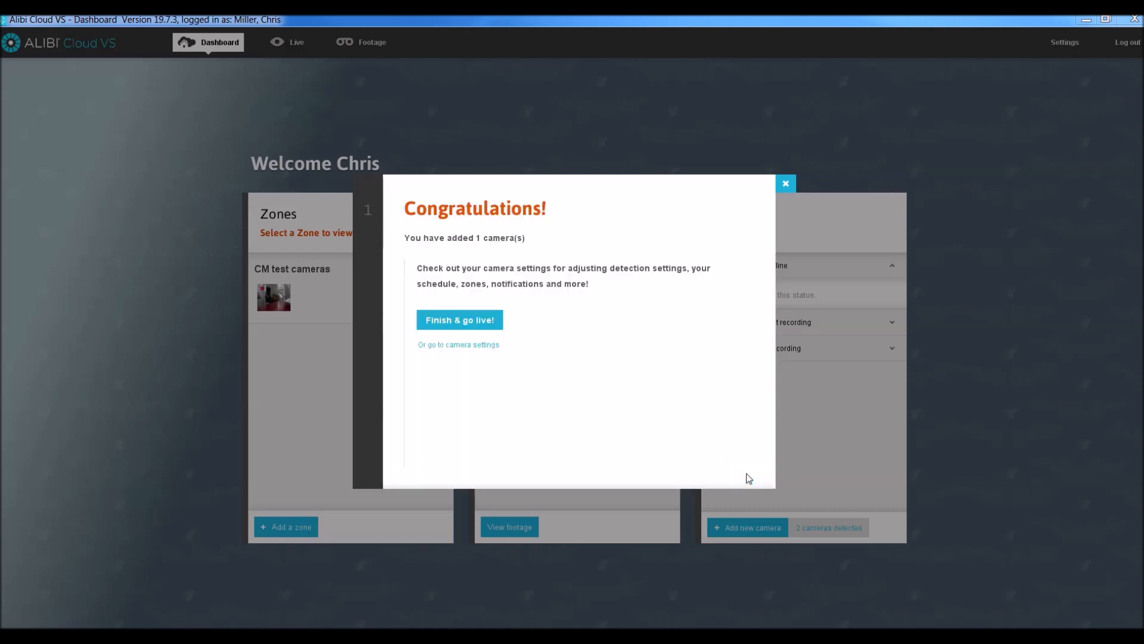
{"action": "left_click", "coordinate": [476, 323]}
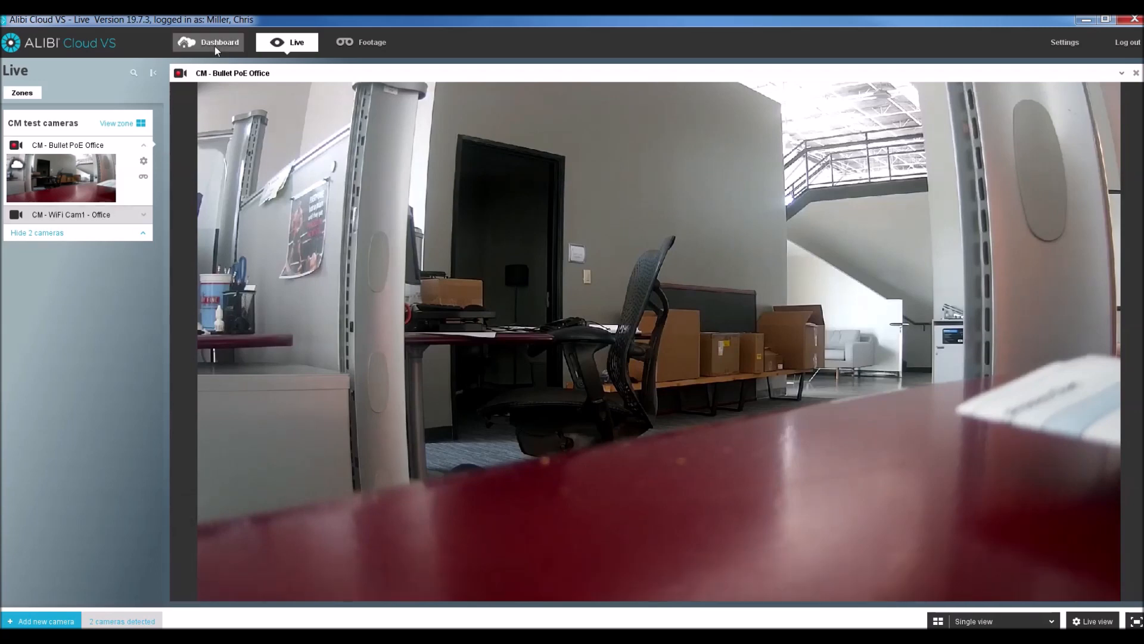
- Expand the preview of CM - WiFi Cam1 - Office and view the CM test cameras zone live from the dashboard
{"action": "left_click", "coordinate": [142, 215]}
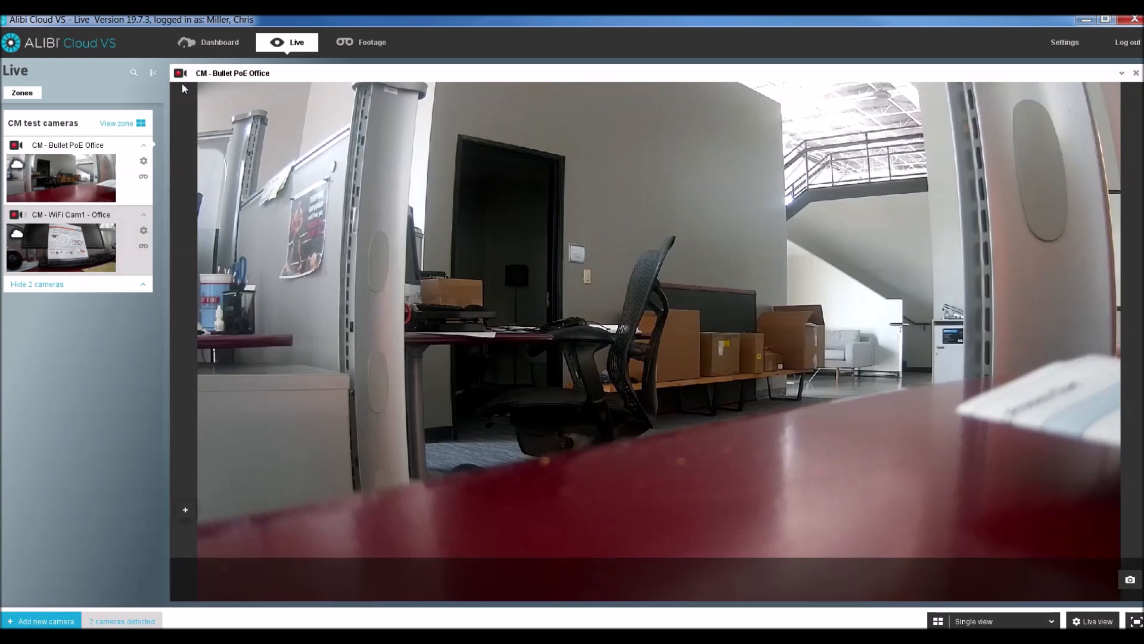
{"action": "left_click", "coordinate": [215, 42]}
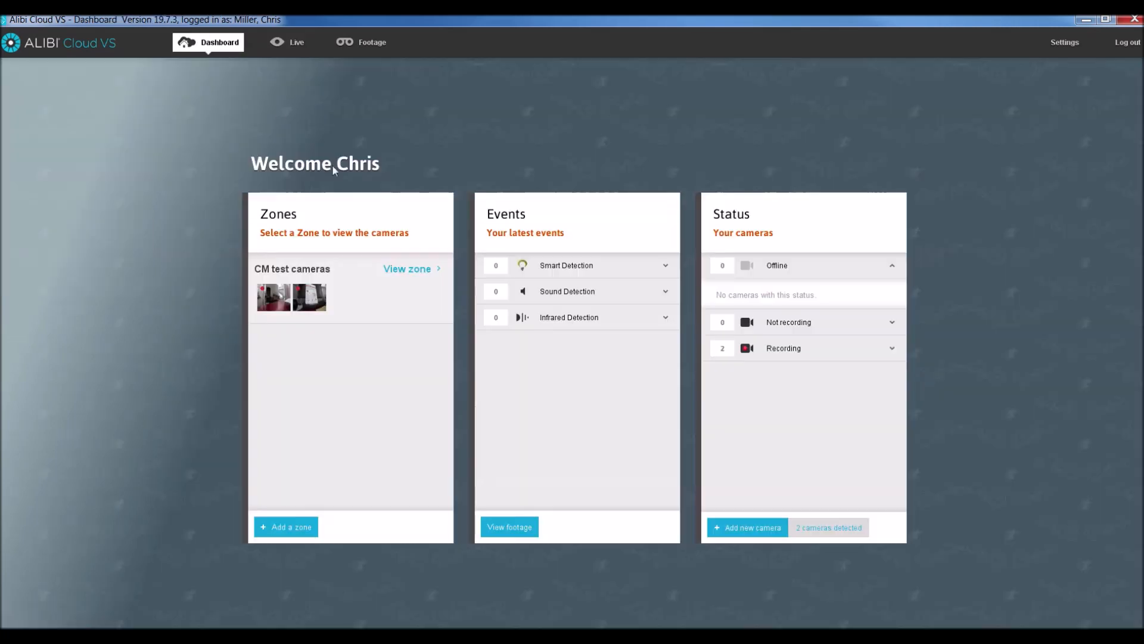
{"action": "left_click", "coordinate": [408, 269]}
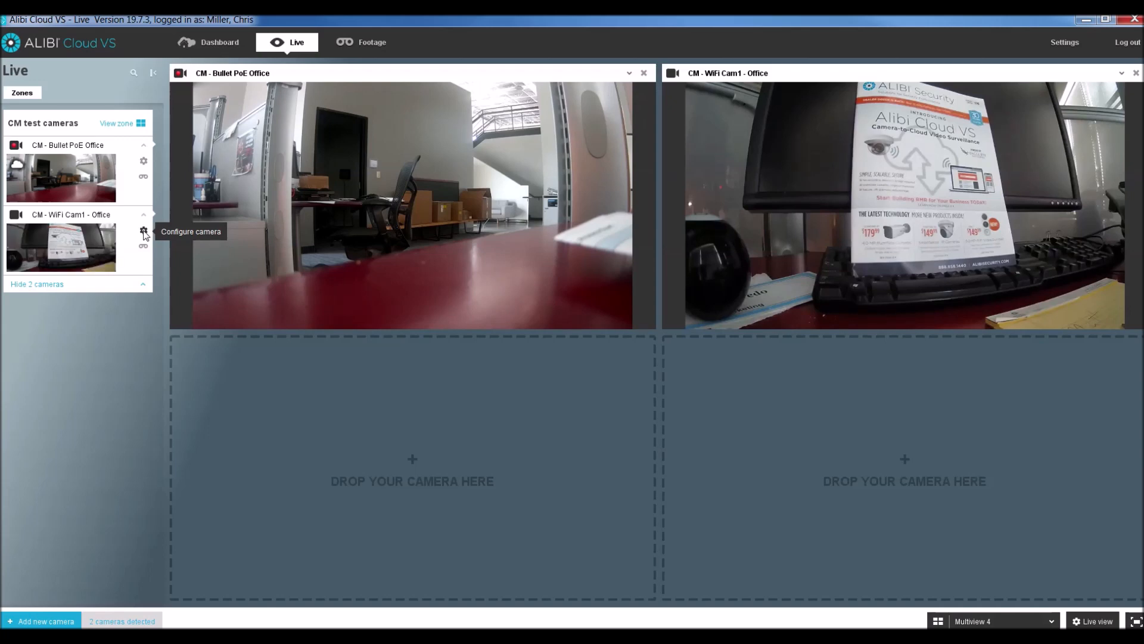
- Open the network settings of the CM - WiFi Cam1 - Office camera
{"action": "left_click", "coordinate": [143, 231]}
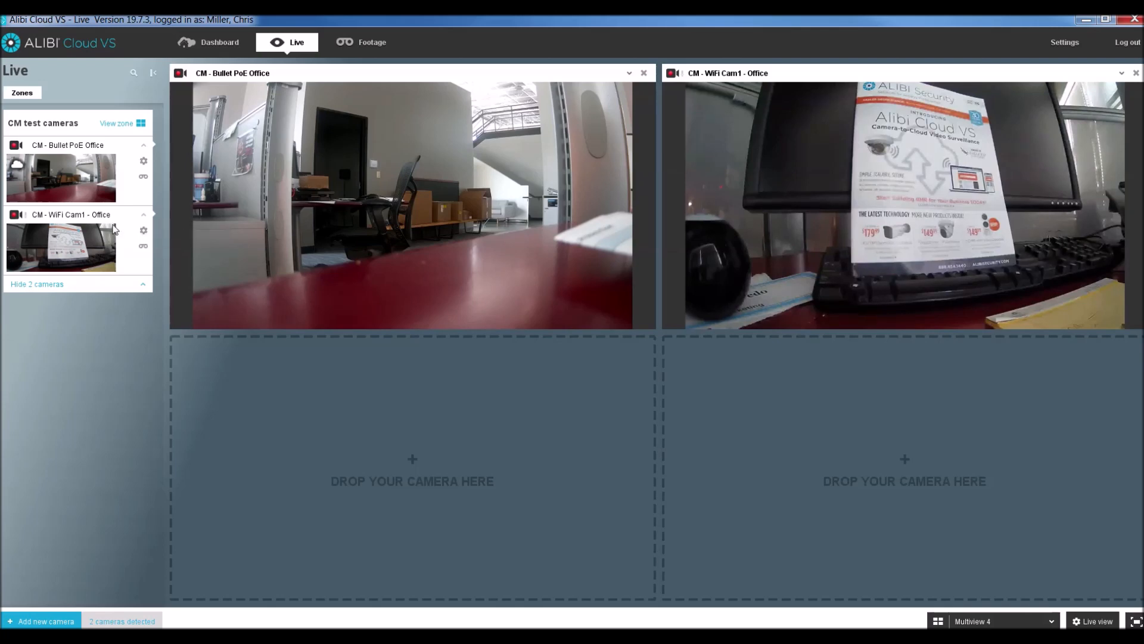
{"action": "left_click", "coordinate": [143, 231]}
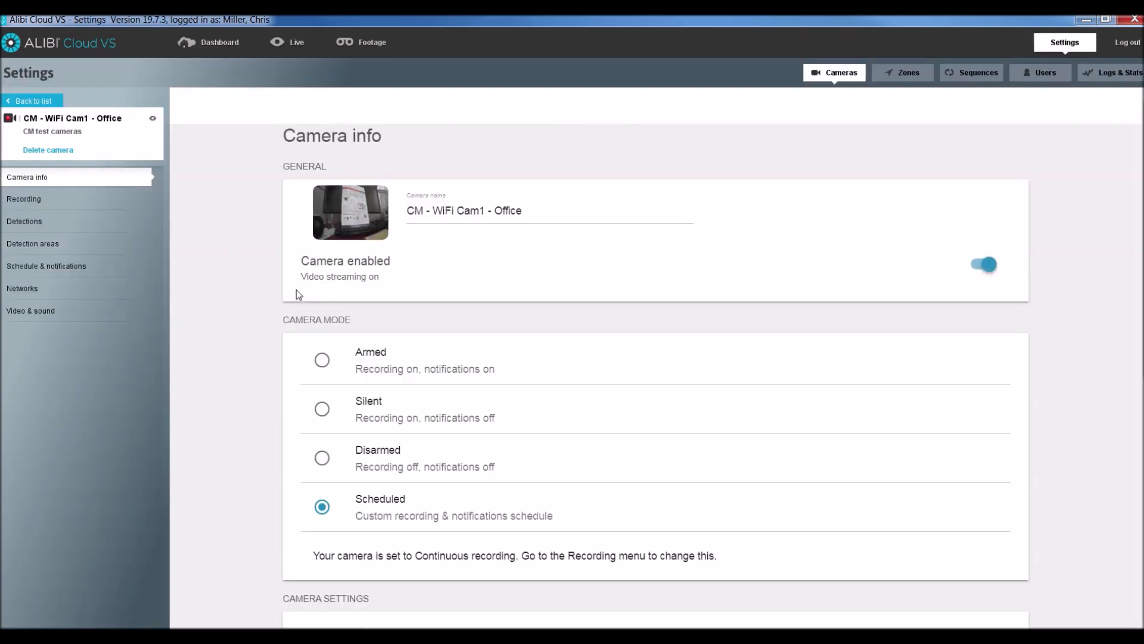
{"action": "scroll", "coordinate": [230, 260], "scroll_direction": "down", "scroll_amount": 3}
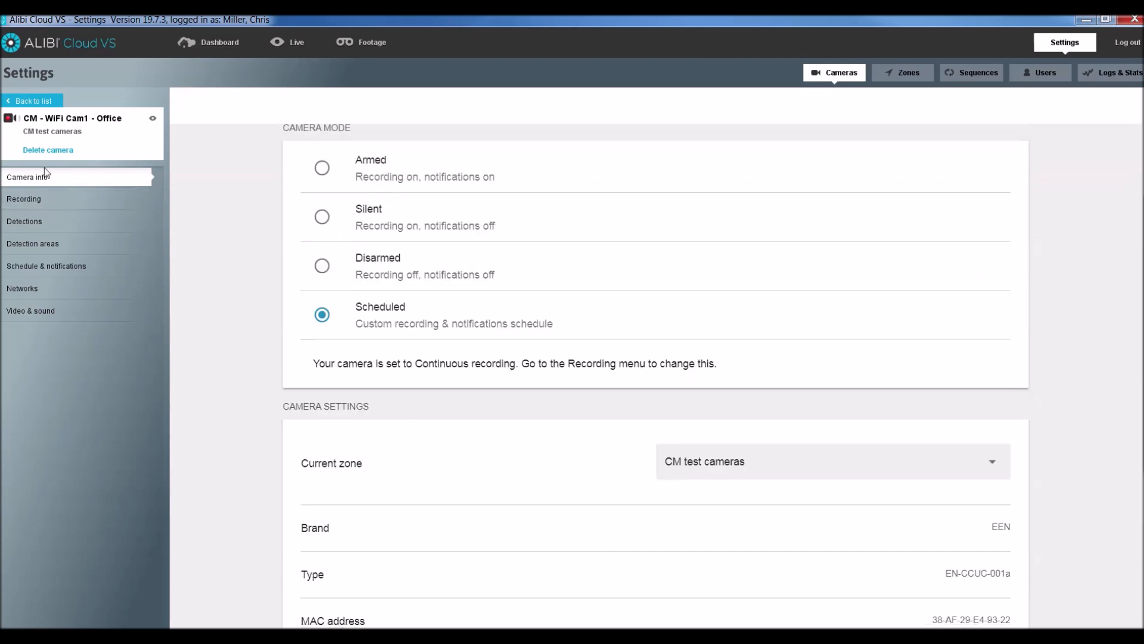
{"action": "left_click", "coordinate": [32, 290]}
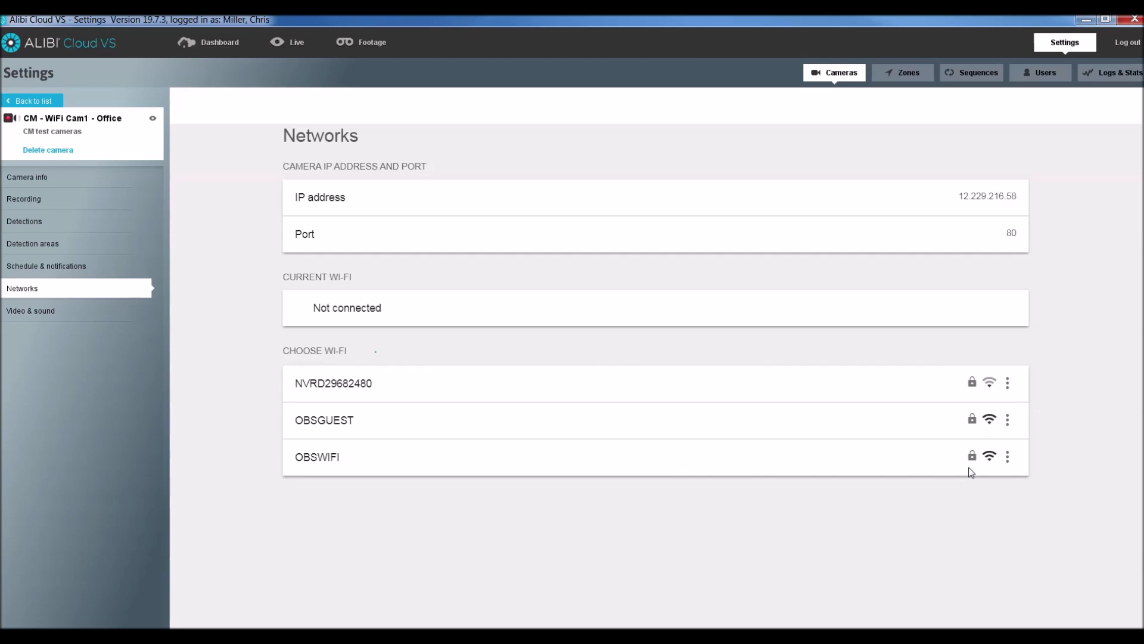
- Connect the camera to the OBSWIFI wireless network, entering the Wi-Fi password
{"action": "left_click", "coordinate": [1008, 460]}
{"action": "left_click", "coordinate": [1031, 470]}
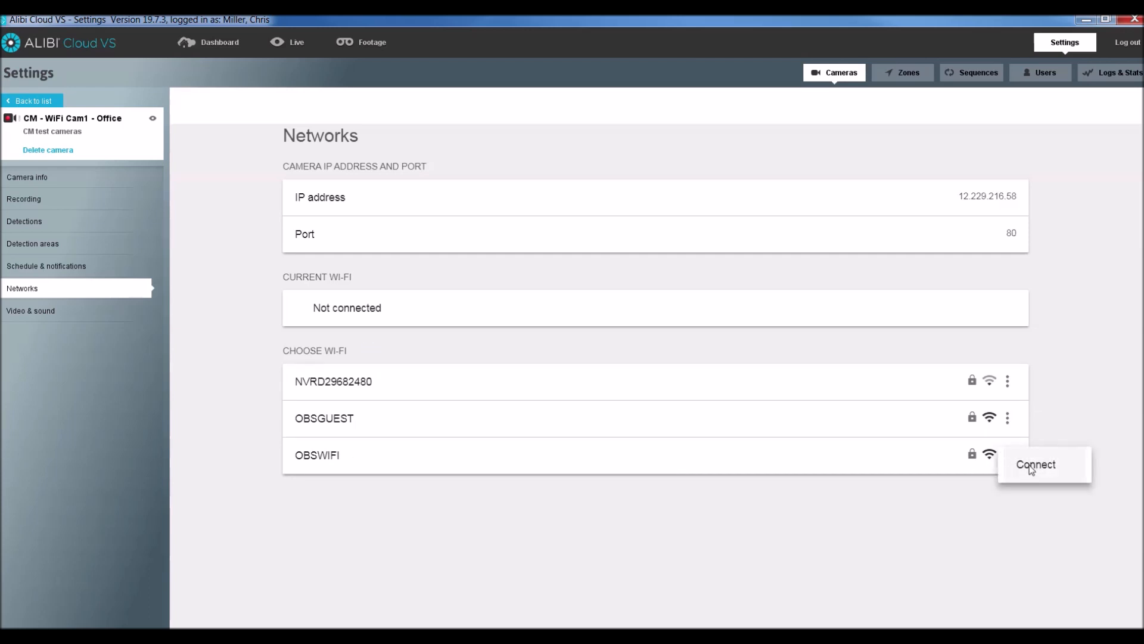
{"action": "left_click", "coordinate": [577, 366]}
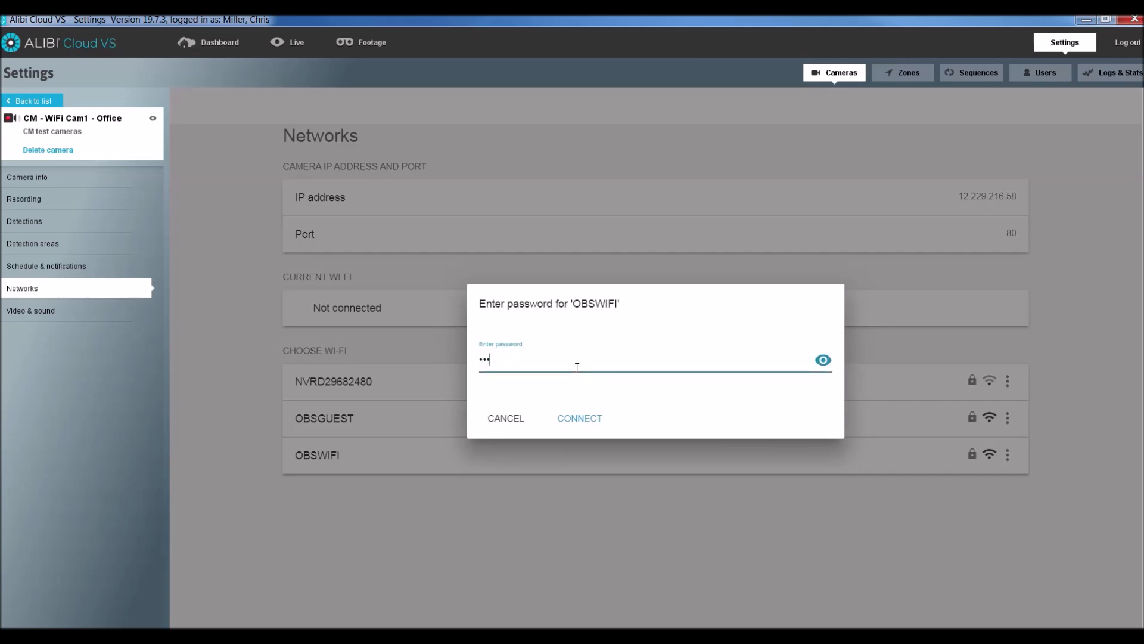
{"action": "type", "text": "••••••"}
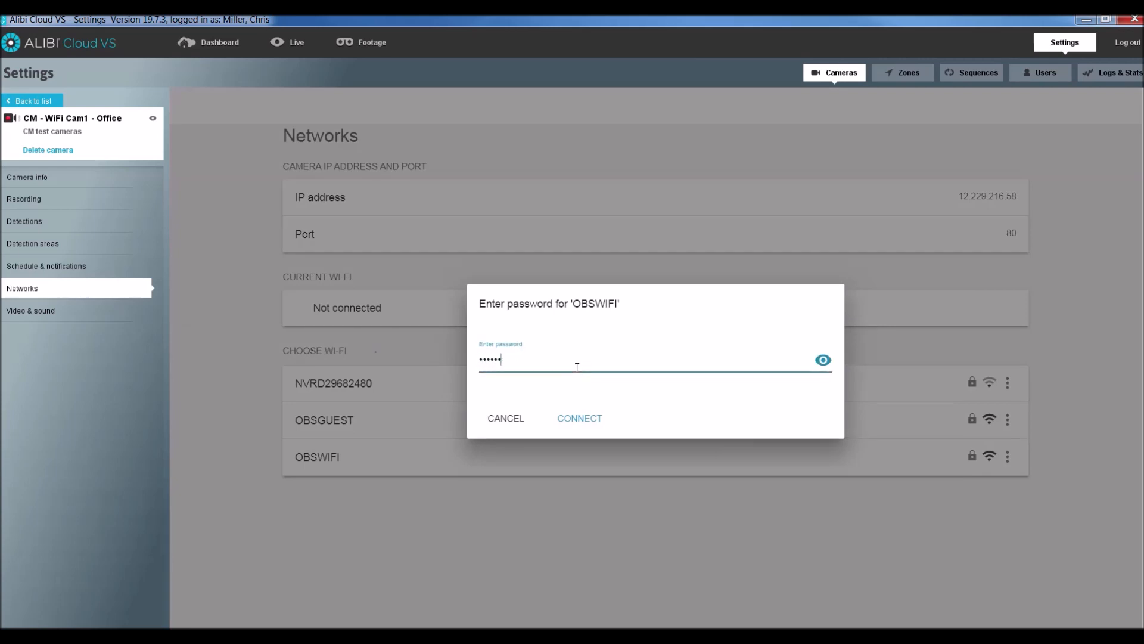
{"action": "type", "text": "•••"}
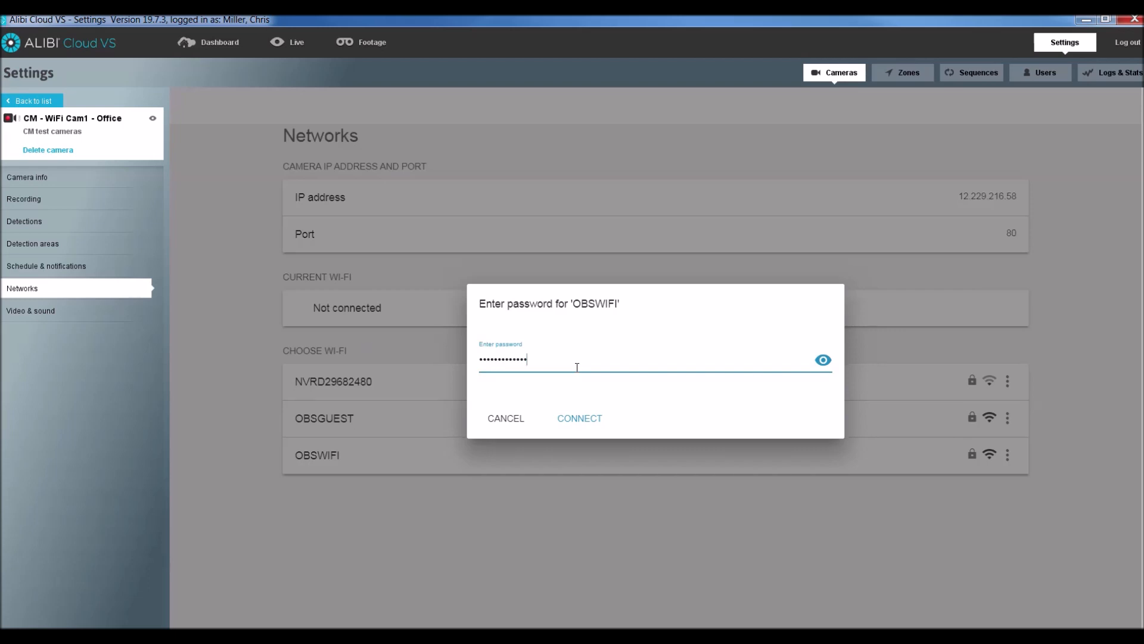
{"action": "left_click", "coordinate": [585, 419]}
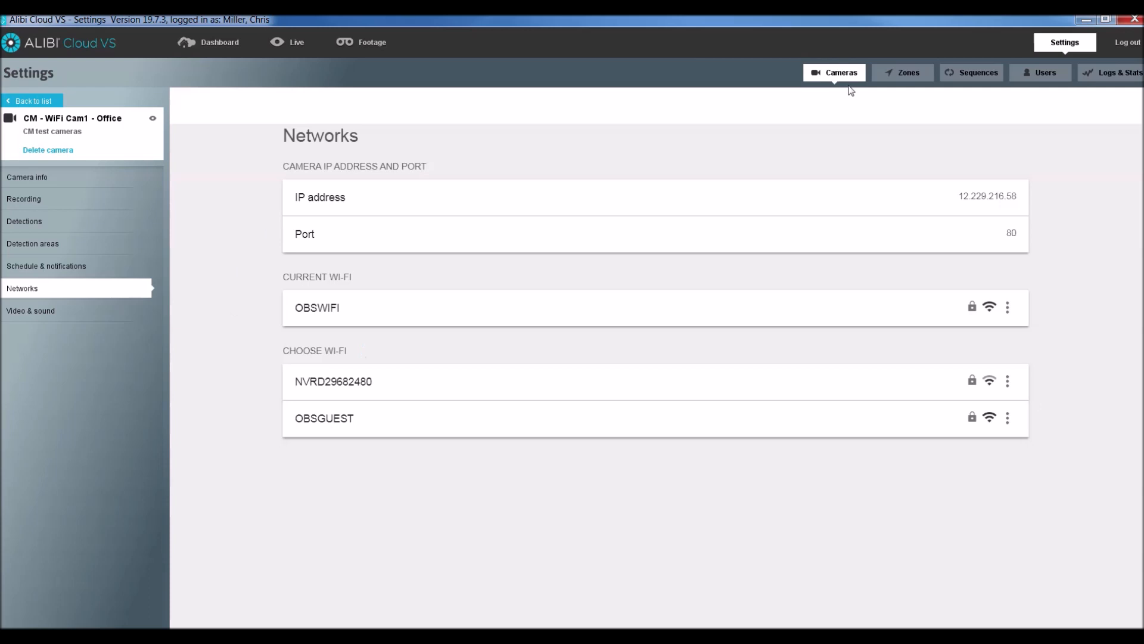
- Leave the camera settings and check the live views of the CM test cameras zone from the dashboard
{"action": "left_click", "coordinate": [34, 102]}
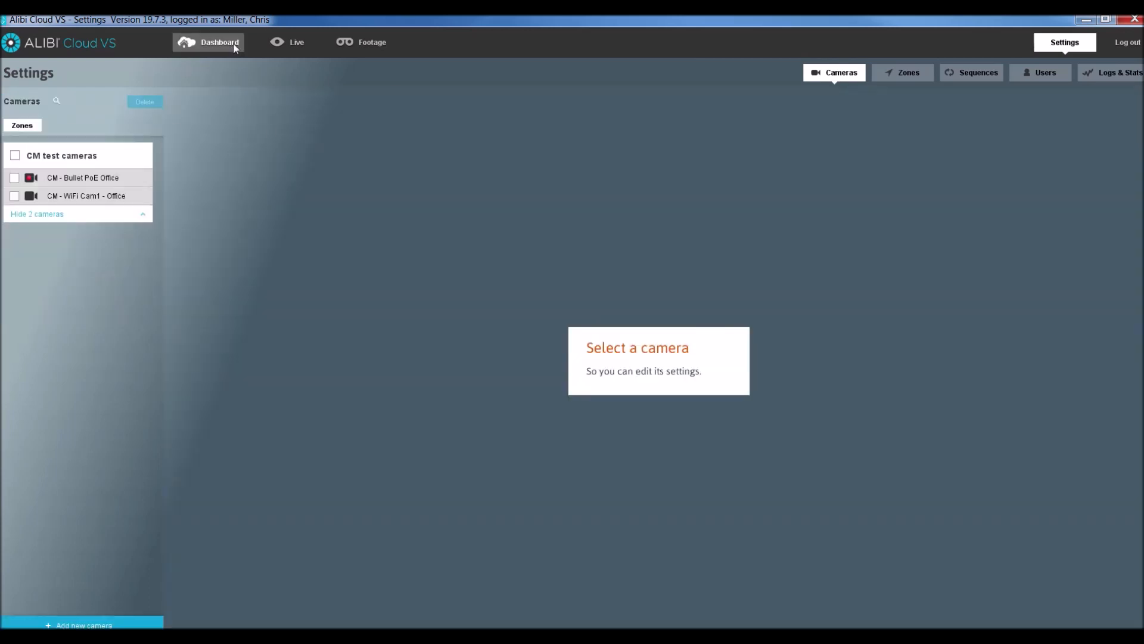
{"action": "left_click", "coordinate": [209, 42]}
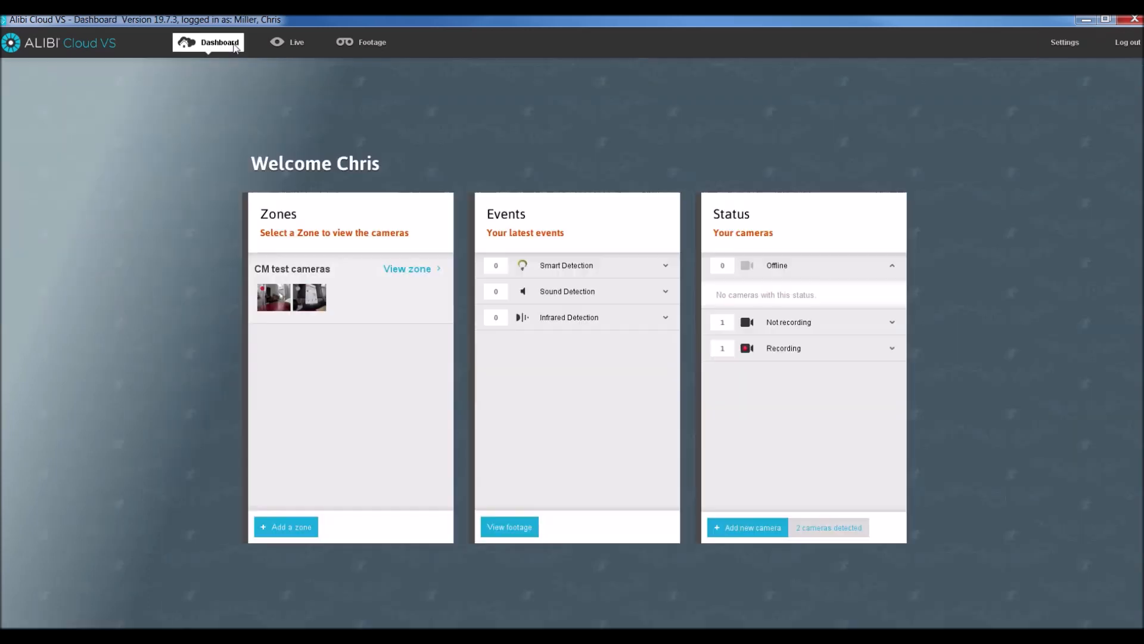
{"action": "left_click", "coordinate": [407, 268]}
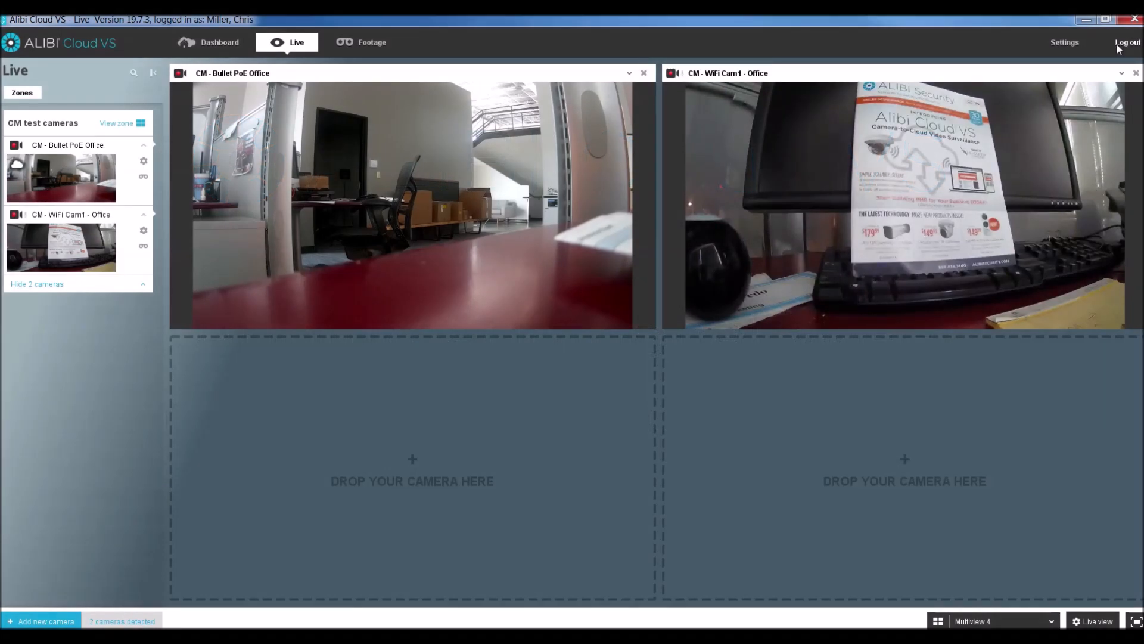
- Return to the dashboard and start adding another new camera
{"action": "left_click", "coordinate": [214, 44]}
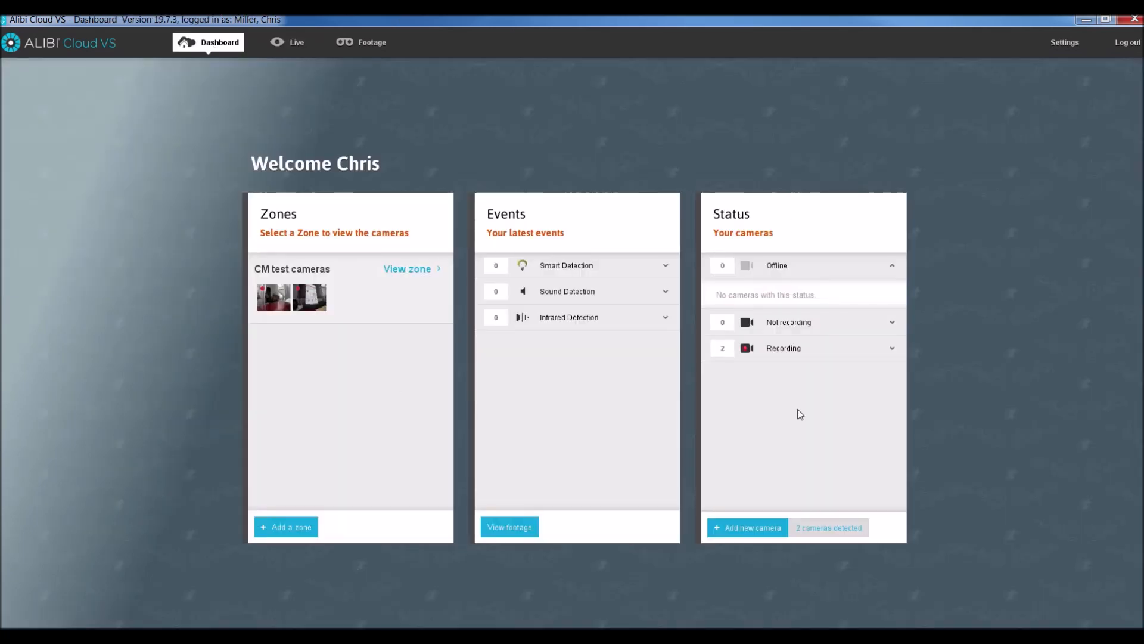
{"action": "left_click", "coordinate": [764, 529]}
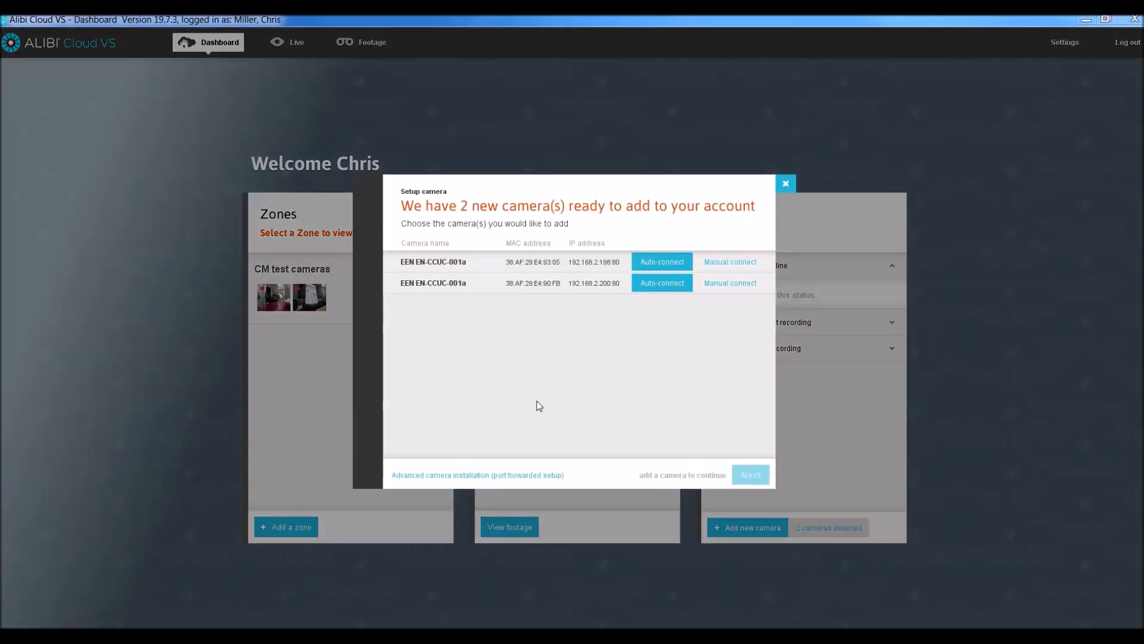